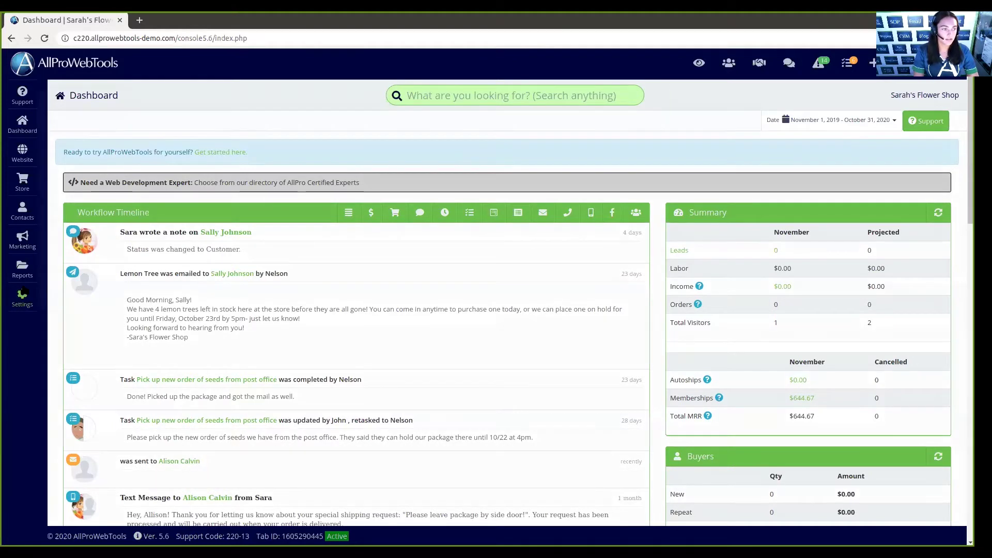
# Go to Settings, then Administrator, then Access by Country under Website Configuration
pyautogui.click(22, 298)
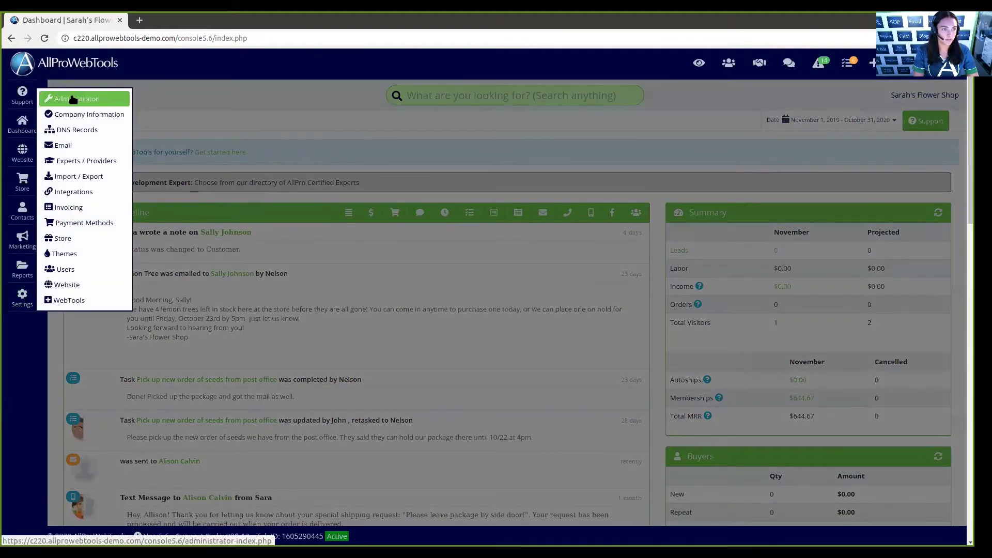
pyautogui.click(73, 99)
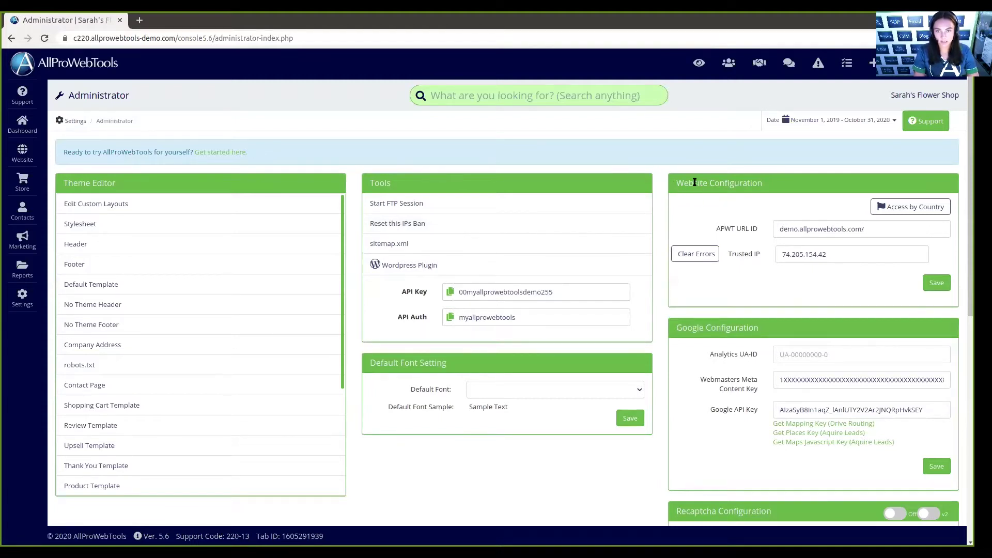
pyautogui.click(888, 207)
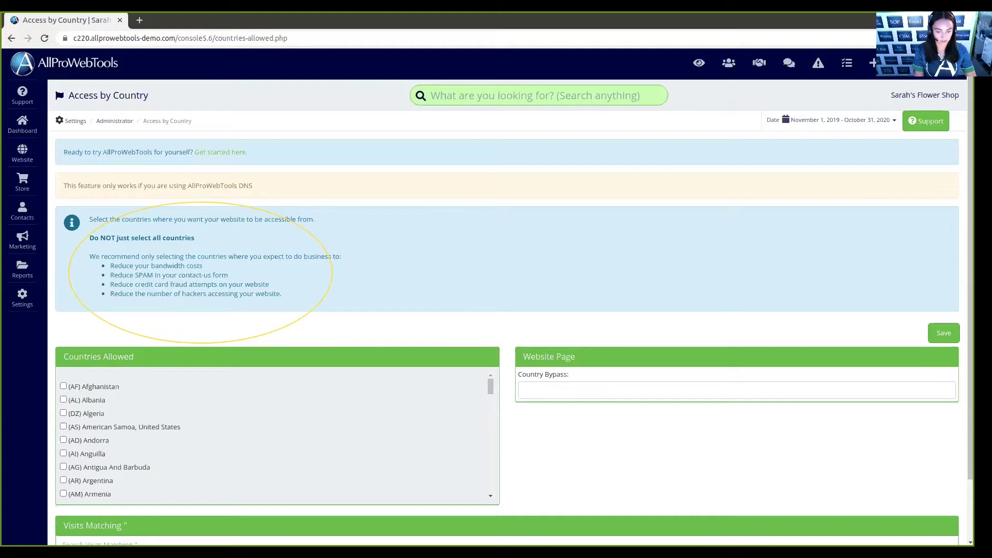
# Allow Australia in the Countries Allowed list, leave US unticked, and save
pyautogui.scroll(-2, 426, 284)
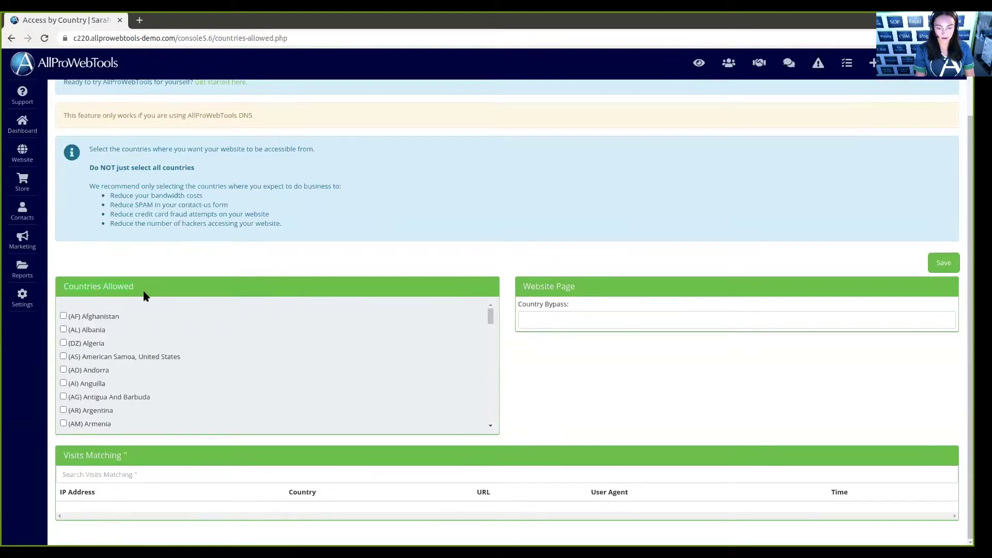
pyautogui.scroll(-2, 113, 362)
pyautogui.scroll(-2, 113, 362)
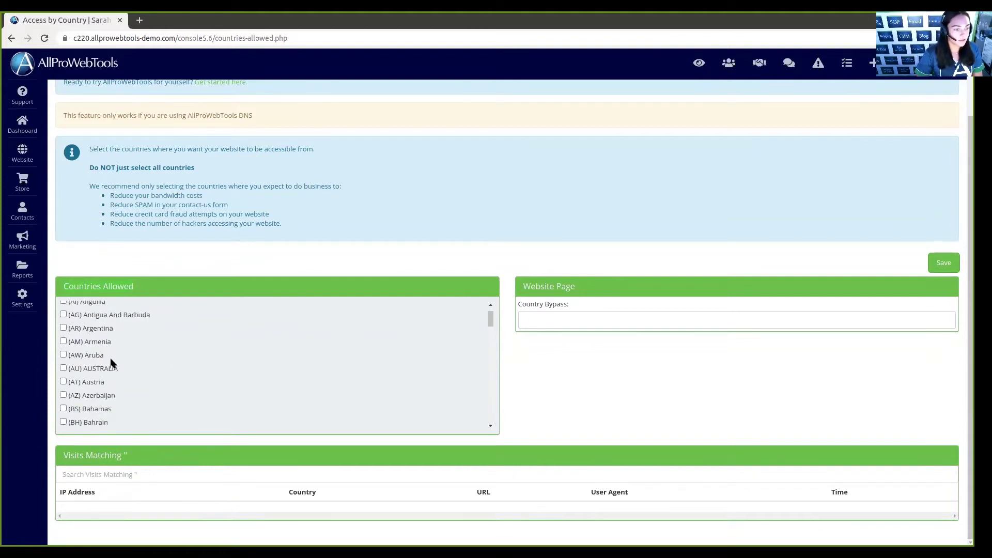
pyautogui.click(68, 342)
pyautogui.scroll(-5, 86, 345)
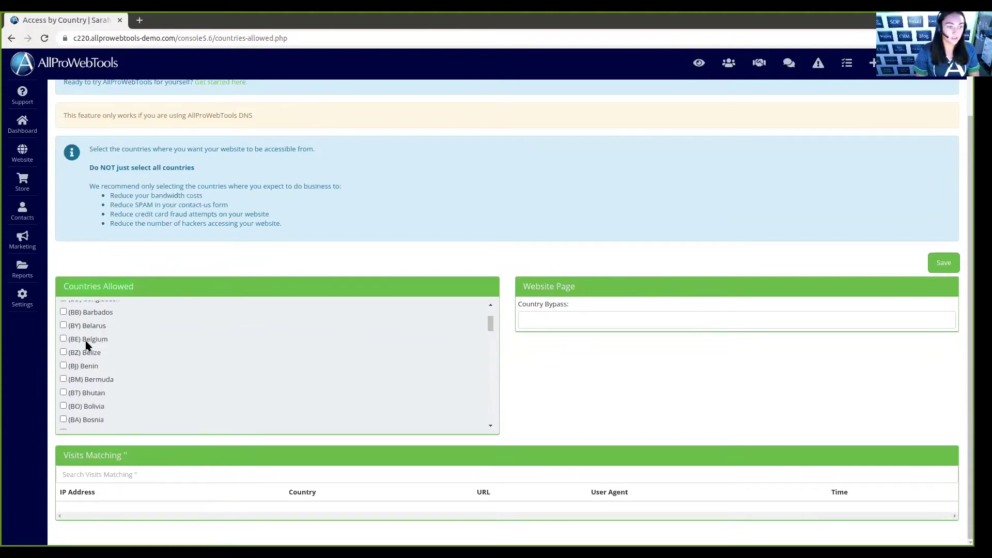
pyautogui.scroll(-20, 84, 351)
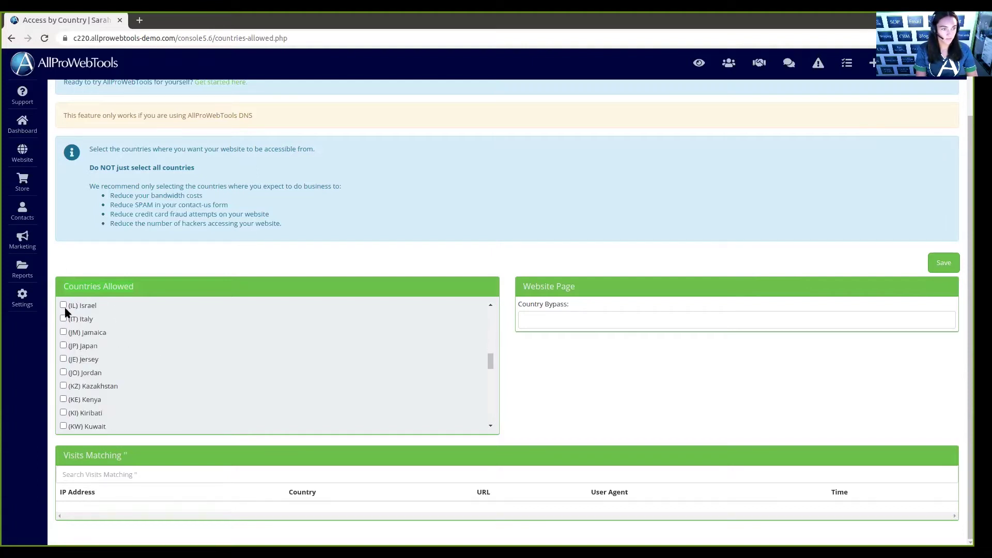
pyautogui.scroll(-13, 66, 357)
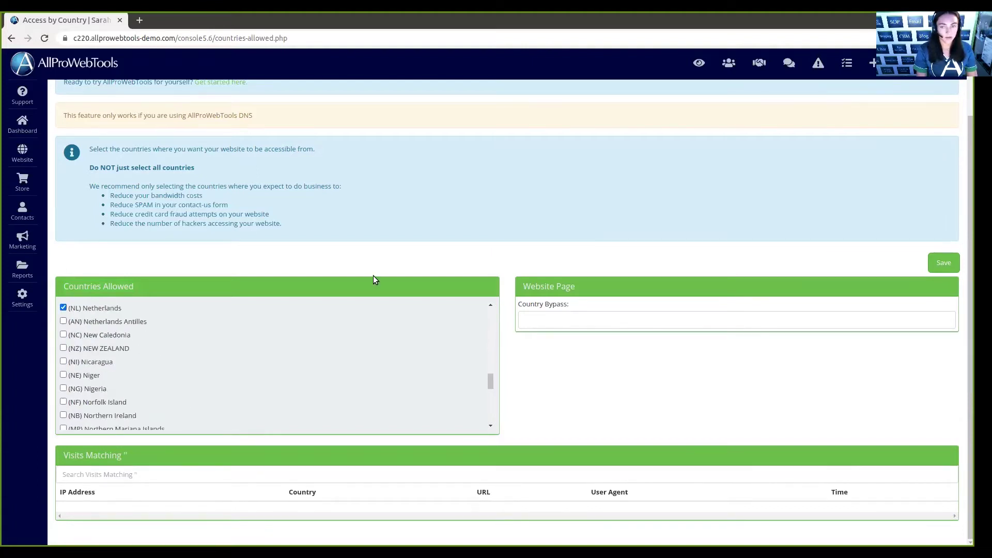
pyautogui.click(937, 264)
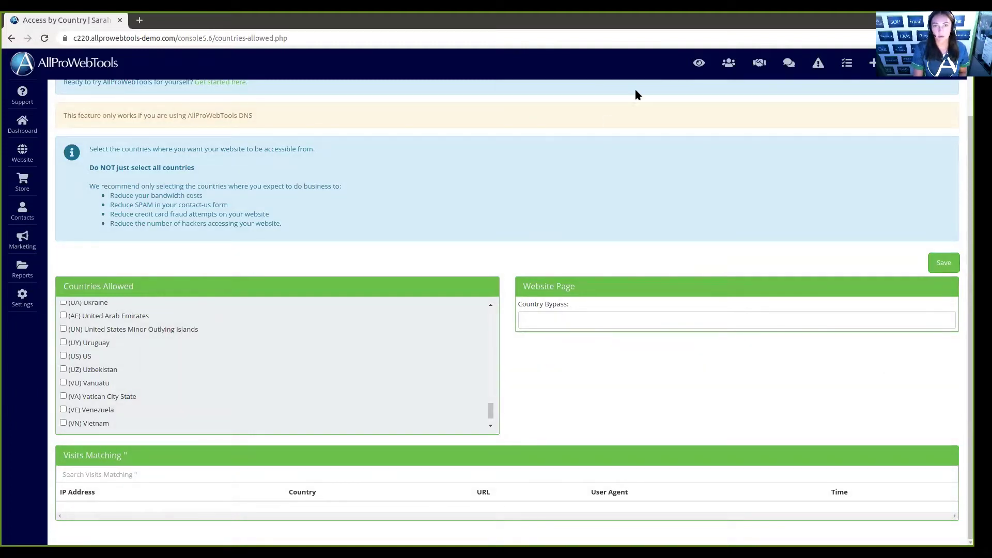
# Open the live website in a new tab and highlight the Whoops! message and the US in BH65-US
pyautogui.click(699, 63)
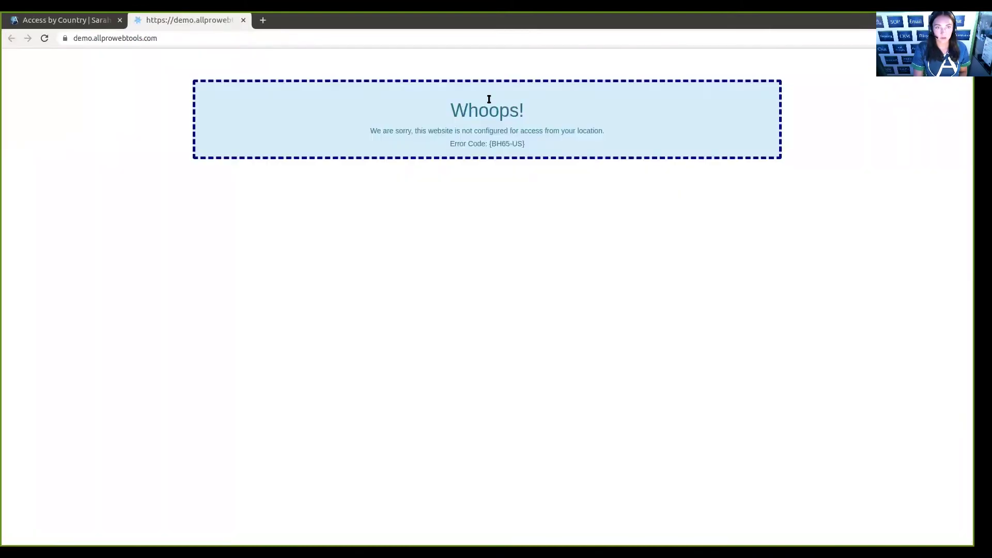
pyautogui.moveTo(450, 109); pyautogui.dragTo(525, 118)
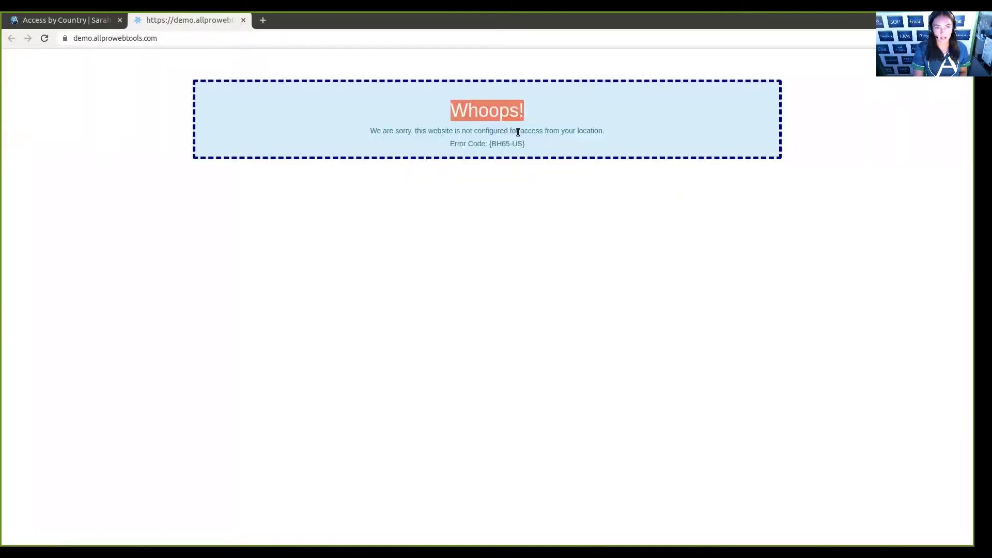
pyautogui.doubleClick(517, 143)
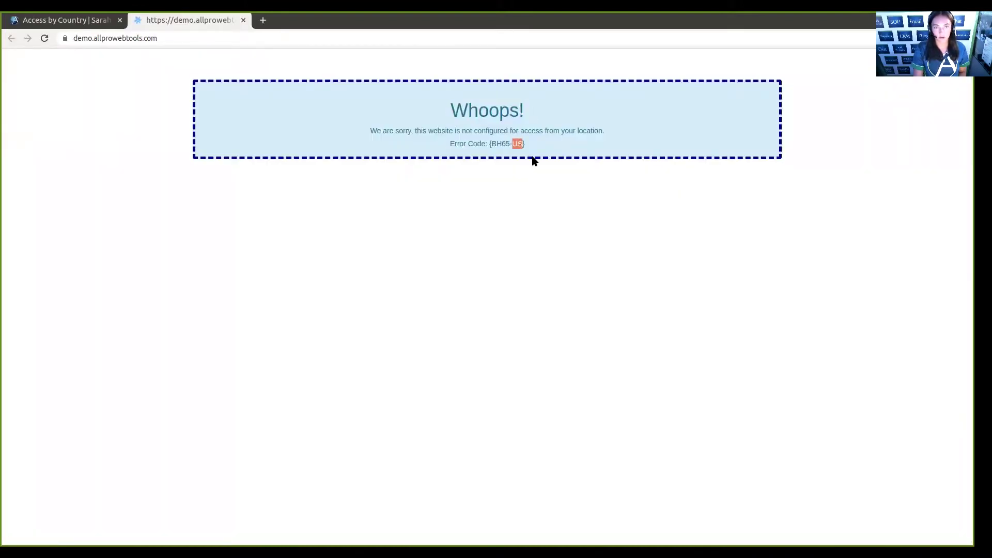
pyautogui.click(535, 161)
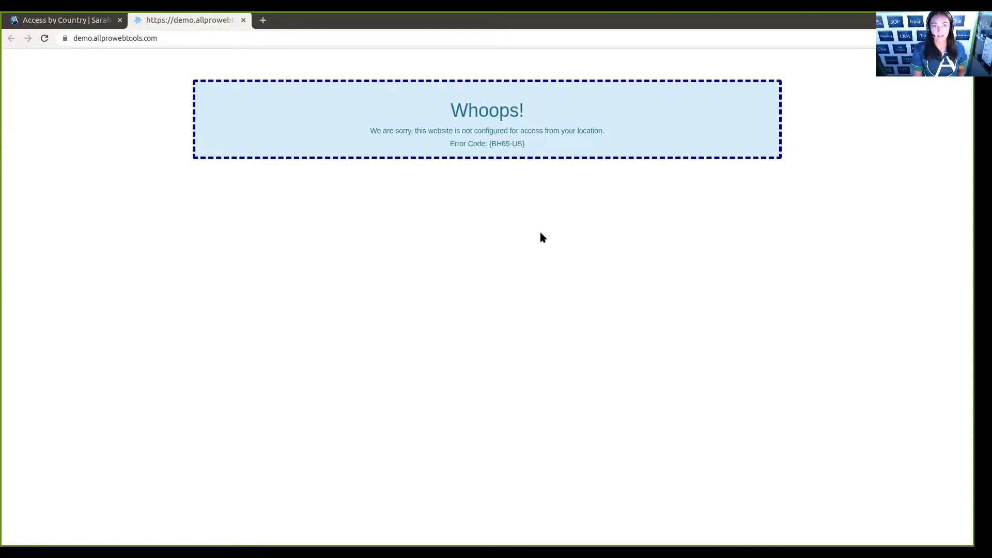
pyautogui.doubleClick(515, 143)
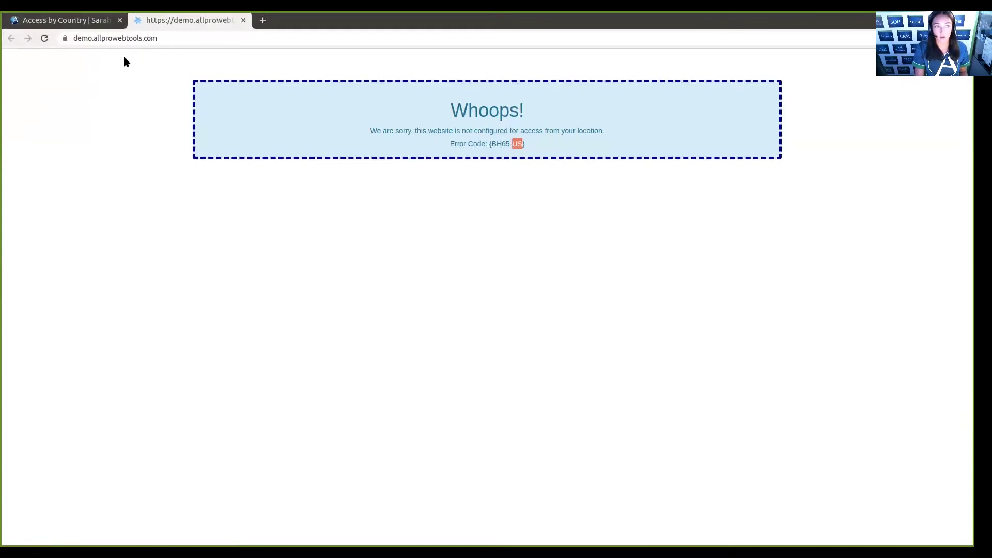
# Back on Access by Country, tick US and save the allowed countries
pyautogui.click(71, 22)
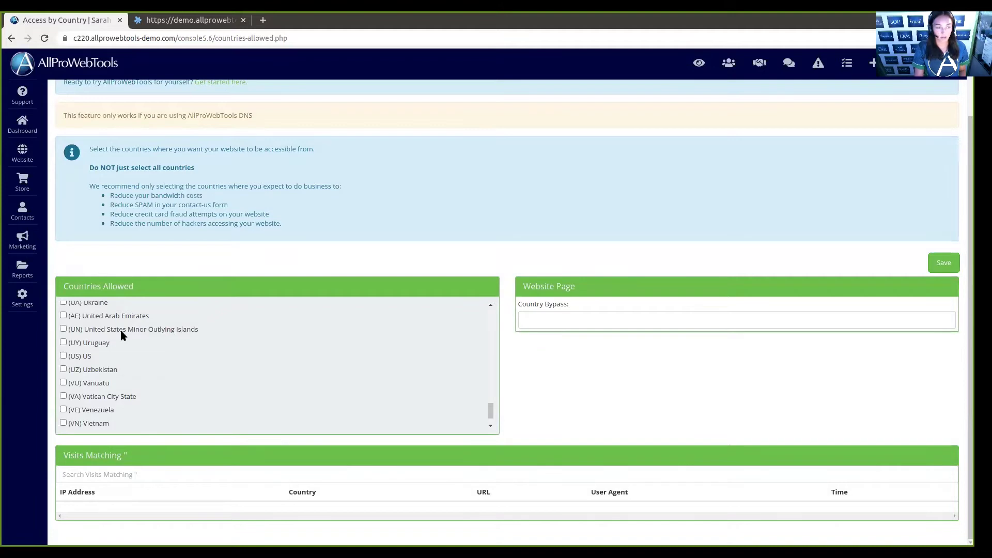
pyautogui.doubleClick(75, 356)
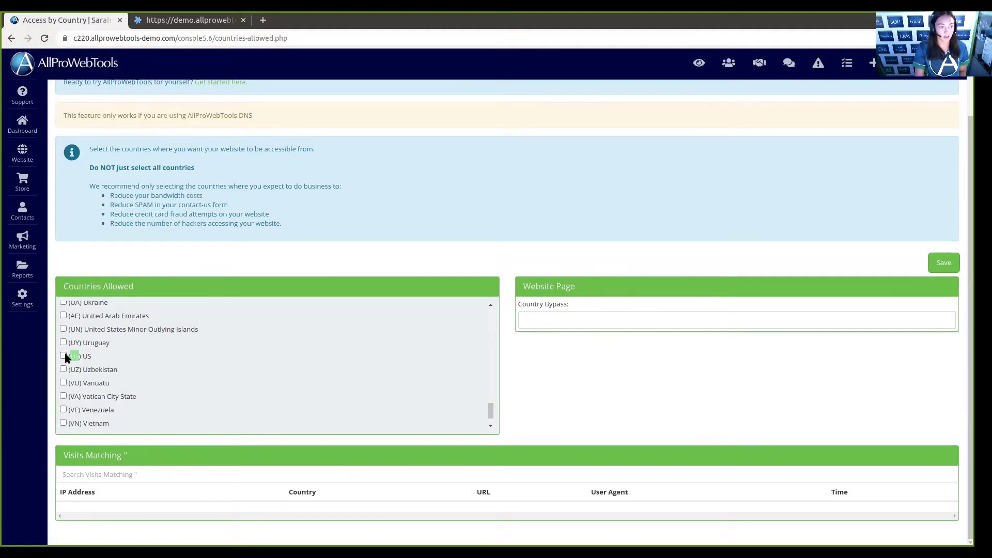
pyautogui.click(63, 356)
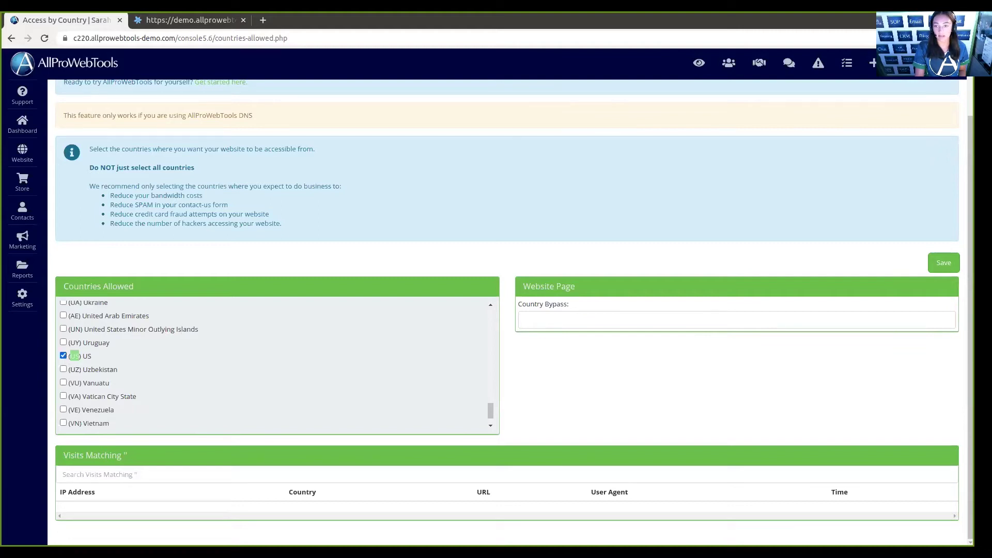
pyautogui.click(943, 263)
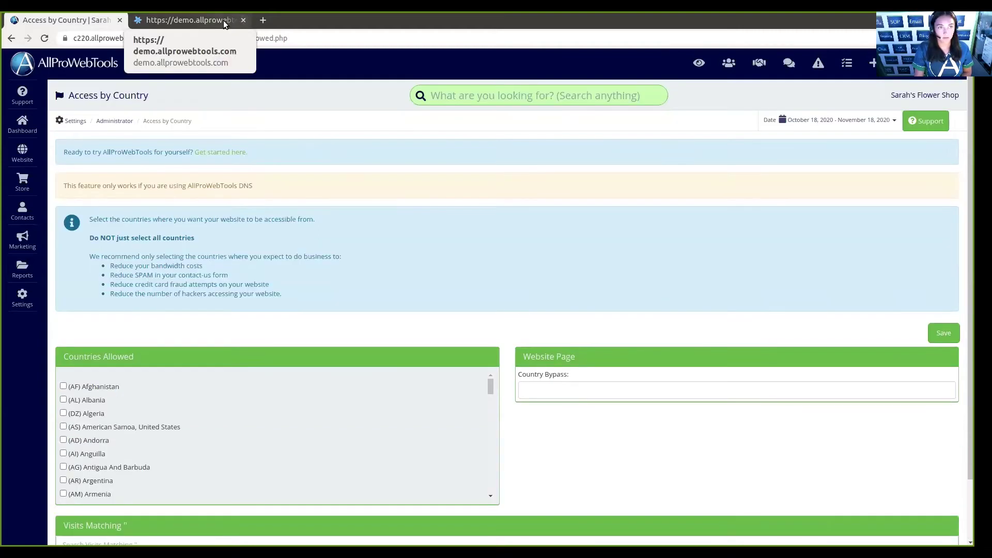
# Reload the live website so it loads with US allowed, then close that tab
pyautogui.click(223, 20)
pyautogui.click(262, 40)
pyautogui.press('Return')
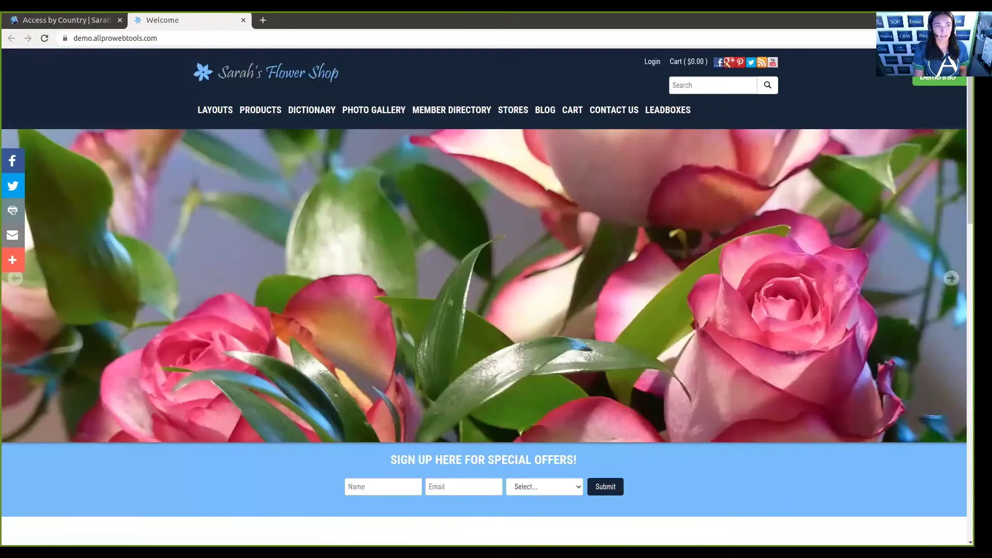
pyautogui.click(243, 21)
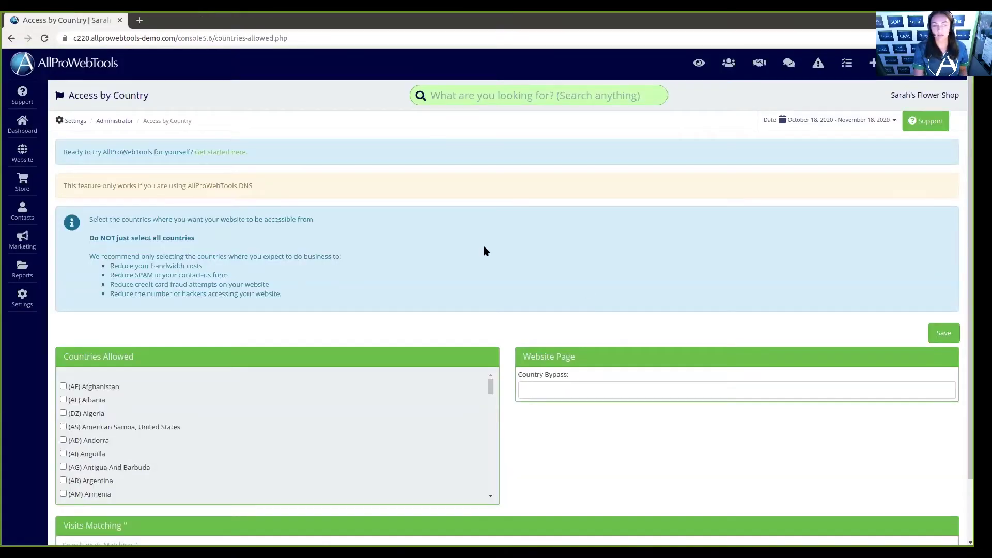
# Filter My Webpages by 'system' and edit the SYSTEM-Country-Not-Allowed page
pyautogui.click(44, 151)
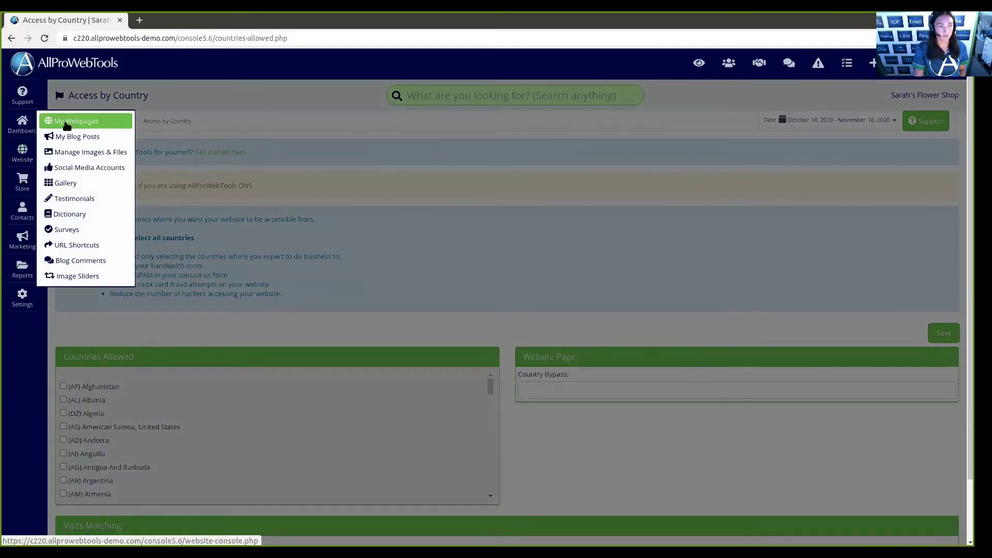
pyautogui.click(67, 124)
pyautogui.click(766, 184)
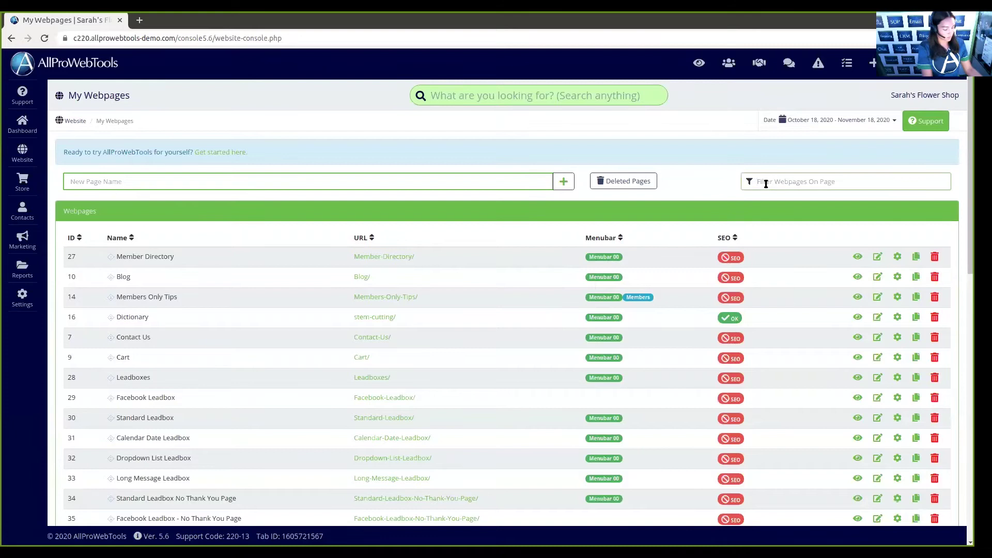
pyautogui.write('system')
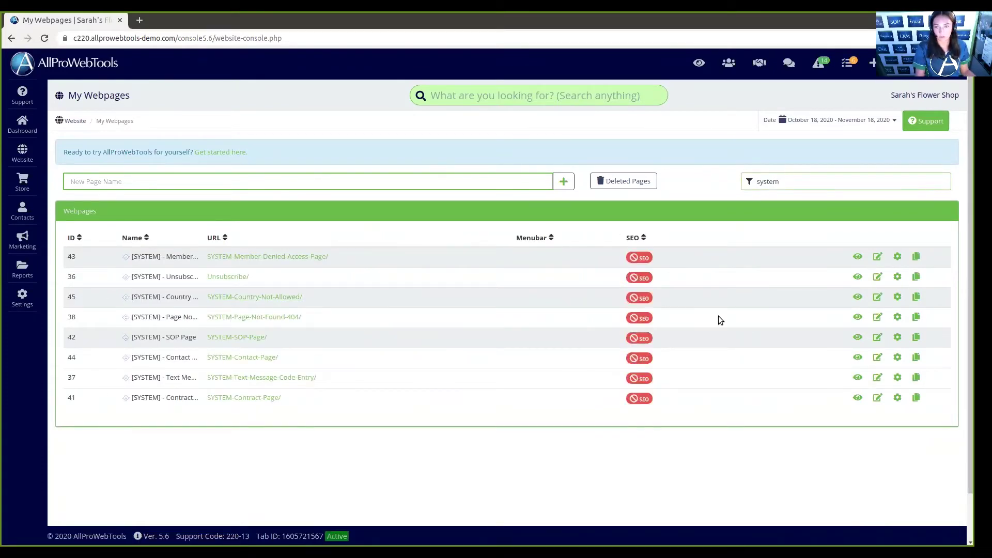
pyautogui.click(877, 298)
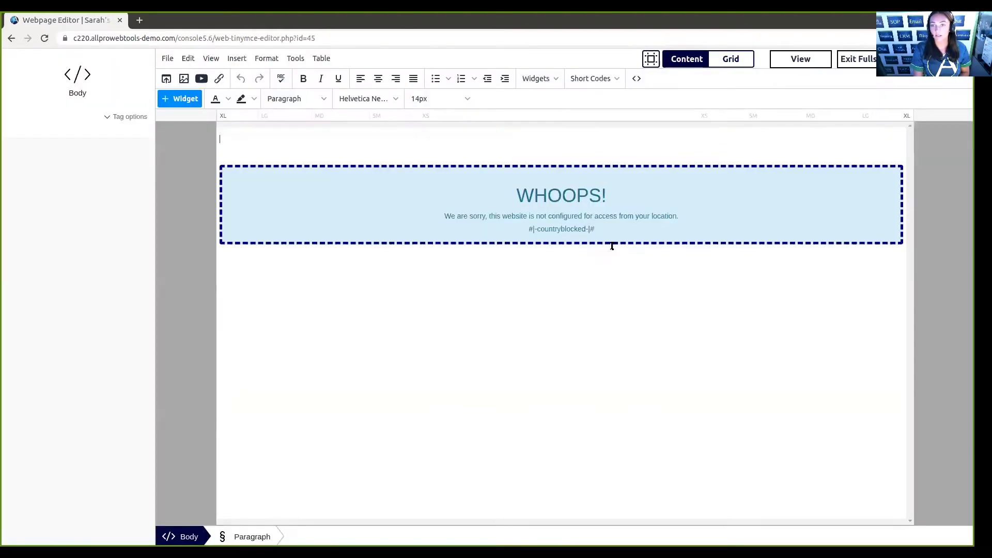
# Select the #|-countryblocked-|# placeholder in the Whoops! message
pyautogui.click(537, 229)
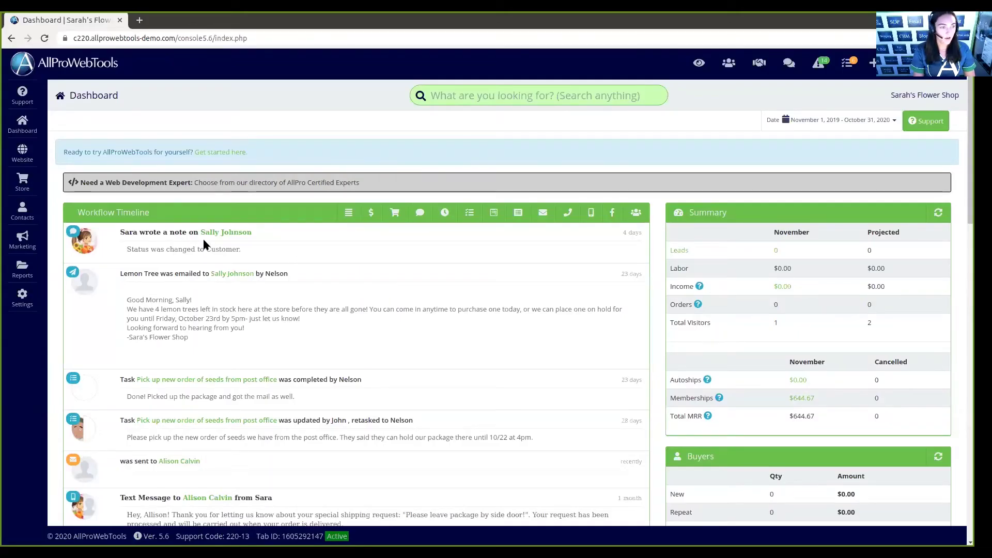
# Open Reports > Website > Country Blocked Visits and click into its search box
pyautogui.click(22, 269)
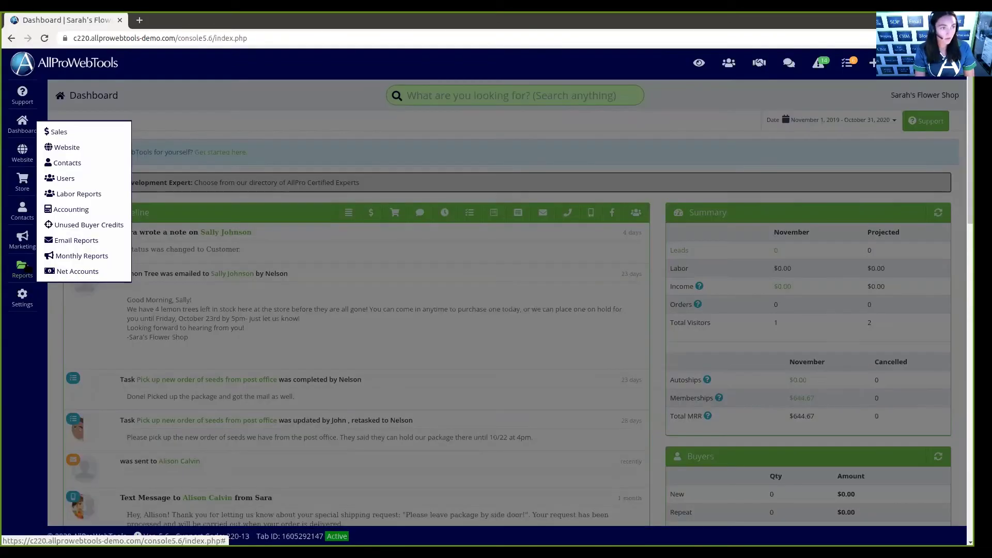
pyautogui.moveTo(68, 151)
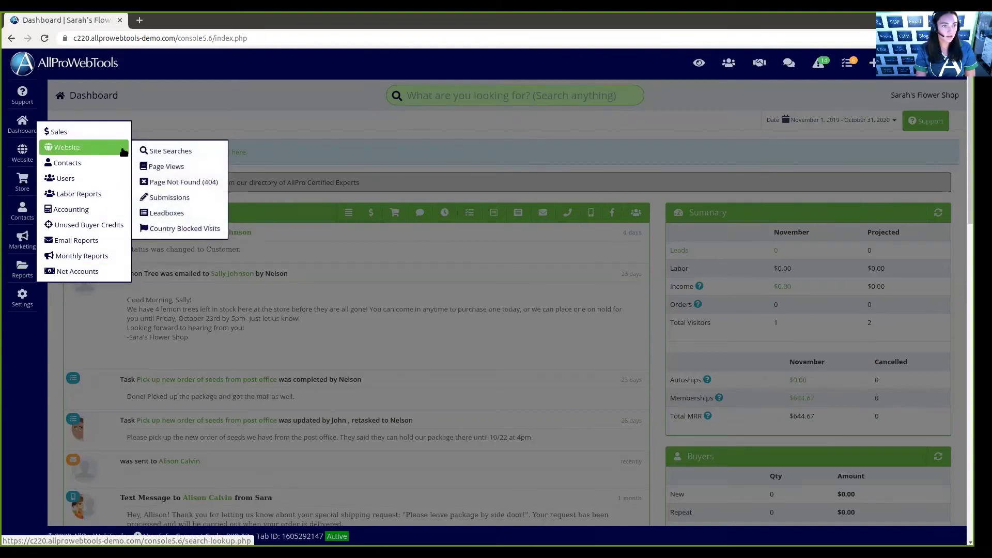
pyautogui.click(176, 230)
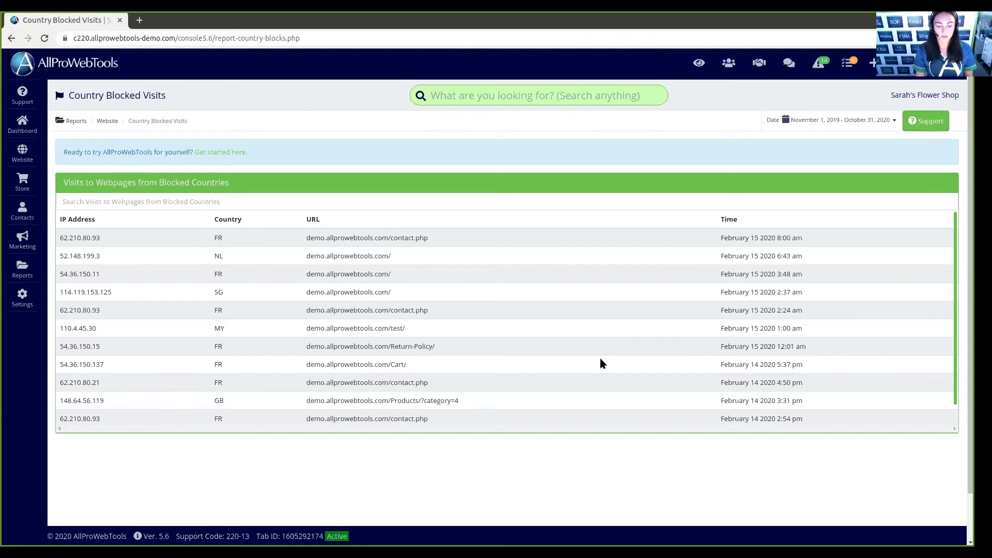
pyautogui.click(219, 201)
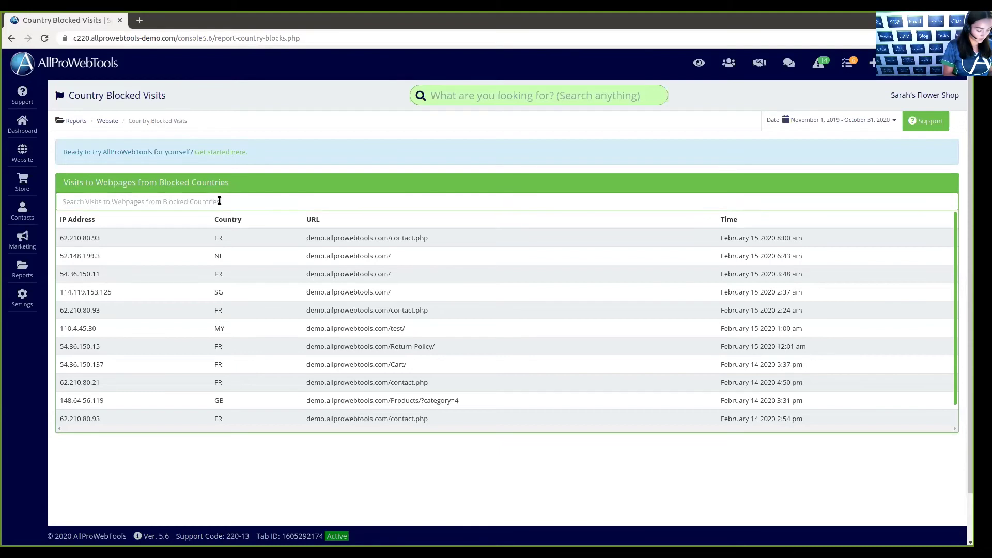
# Filter the blocked visits to FR and bring up the Date range choices
pyautogui.click(220, 201)
pyautogui.write('FR')
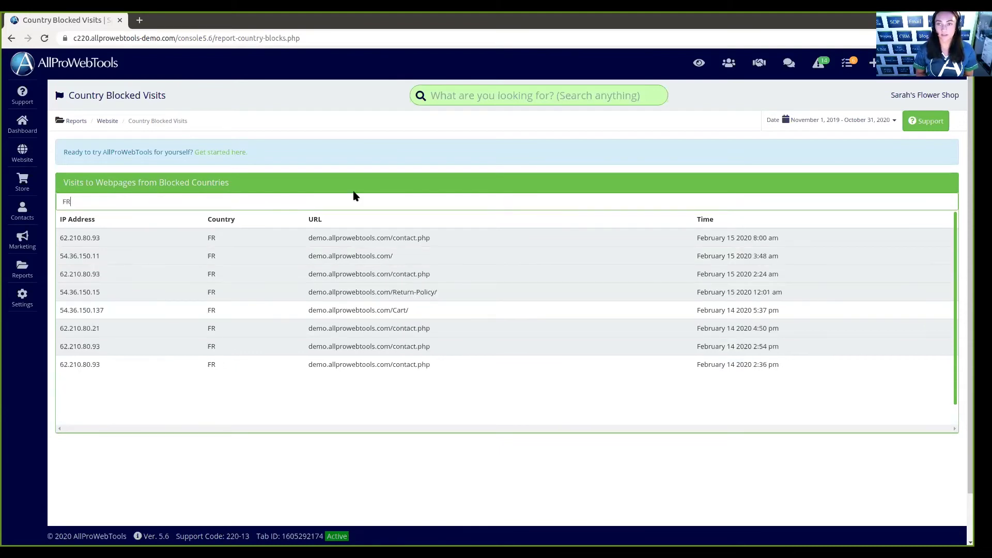
pyautogui.click(893, 121)
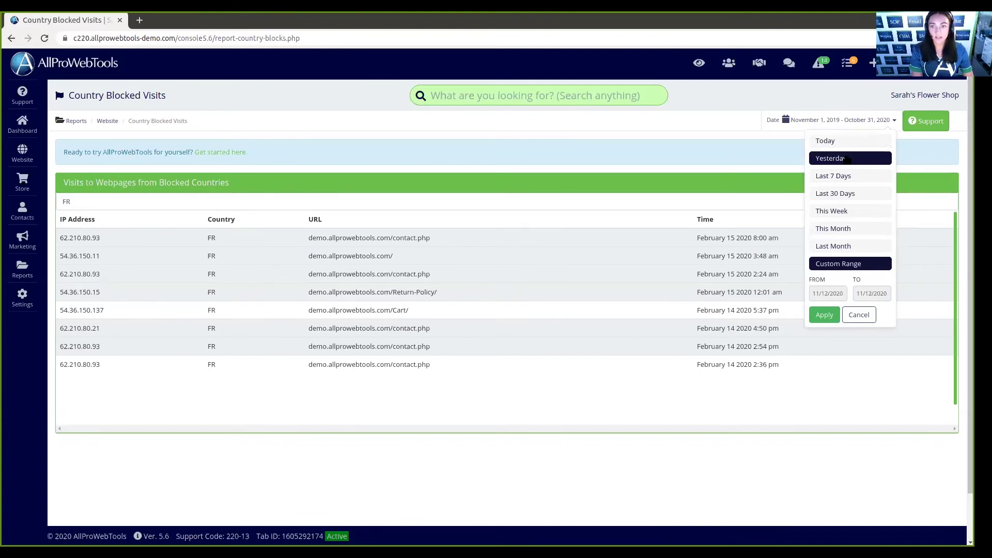
# Apply a custom date range starting June 1, 2016 to the report
pyautogui.click(833, 290)
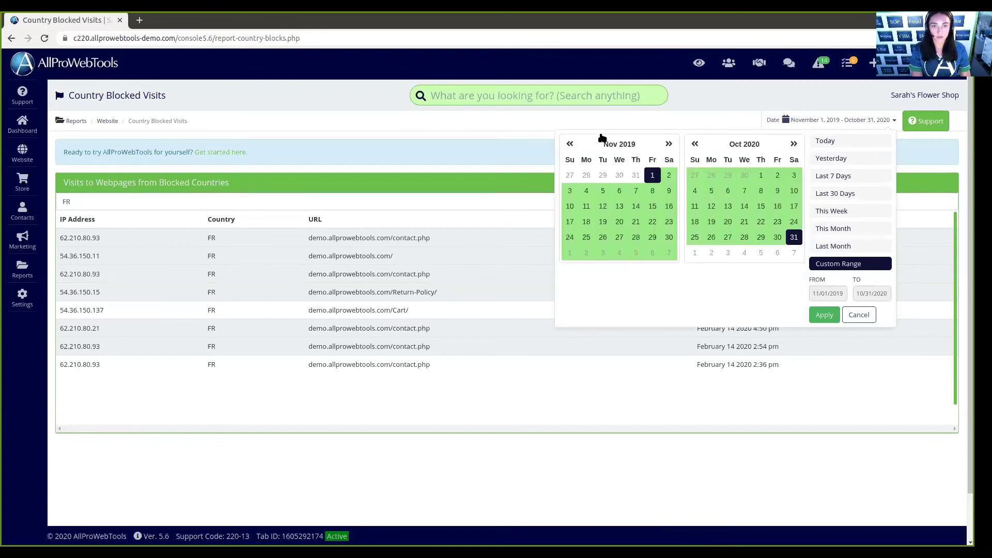
pyautogui.click(571, 144)
pyautogui.click(570, 144)
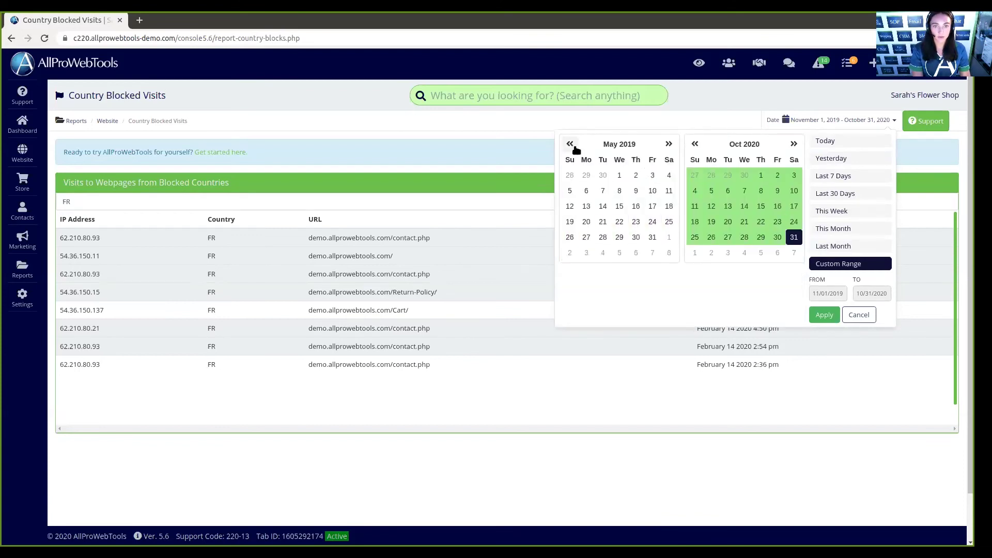
pyautogui.click(571, 145)
pyautogui.click(571, 144)
pyautogui.click(570, 144)
pyautogui.click(571, 145)
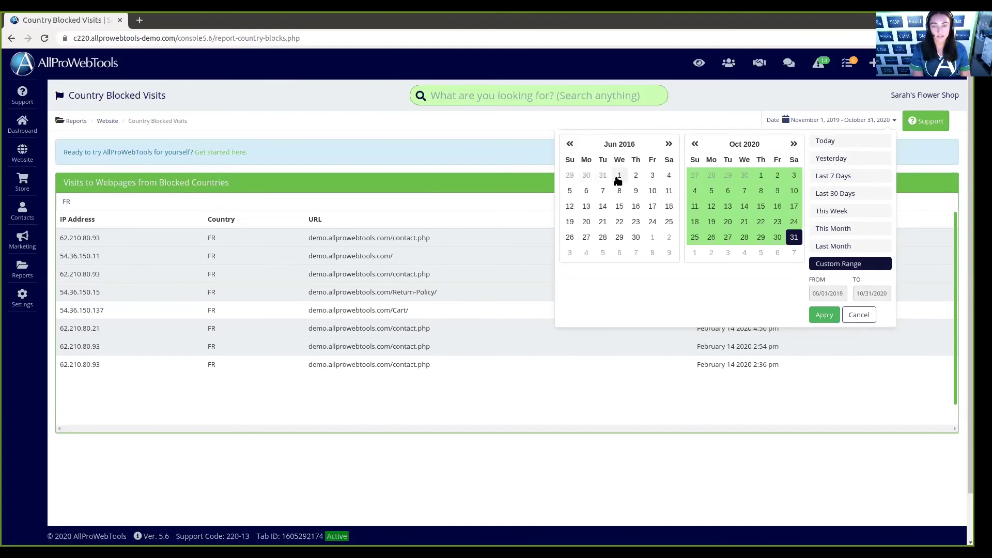
pyautogui.click(619, 178)
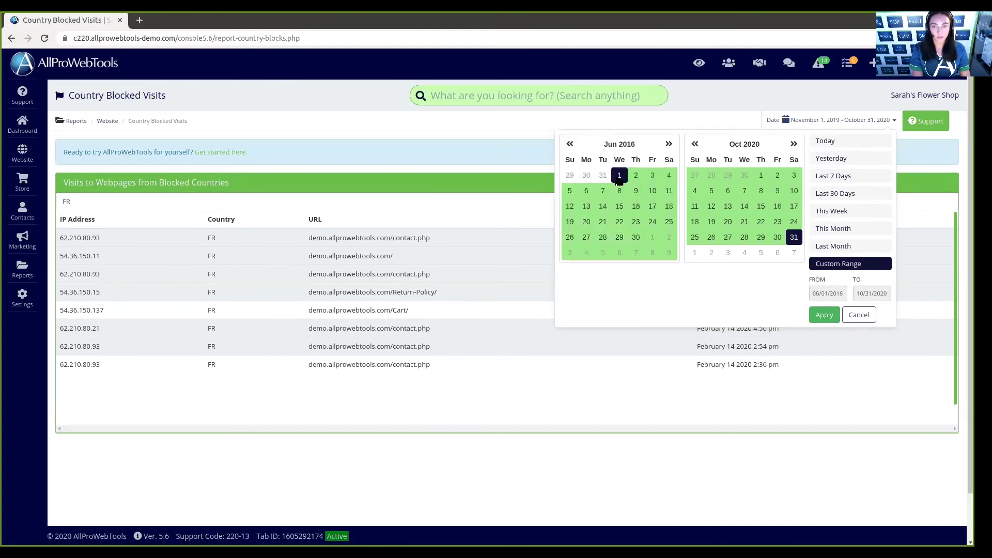
pyautogui.click(825, 315)
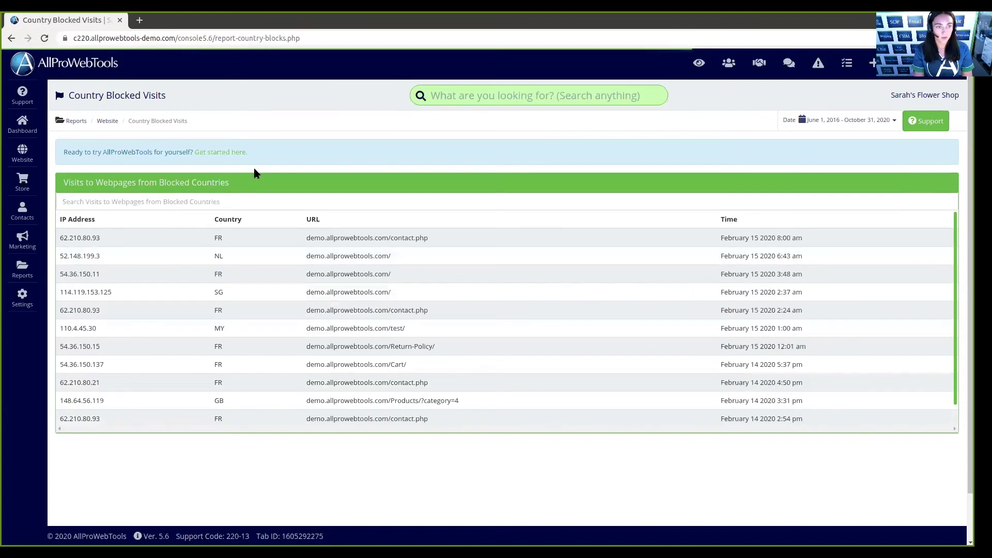